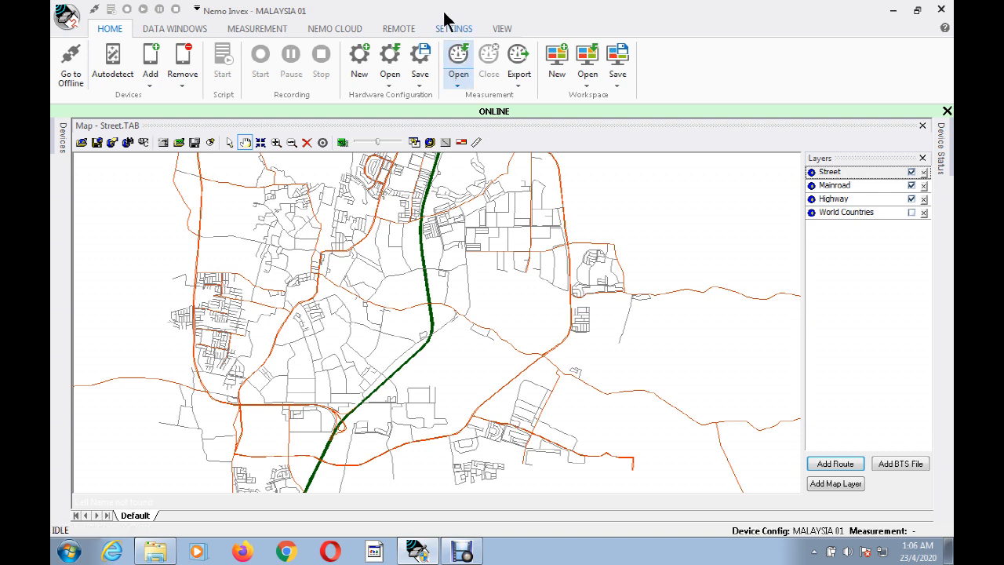
Check the COM and LPT ports in Windows Device Manager for the connected Samsung phone's serial port.
left_click(461, 30)
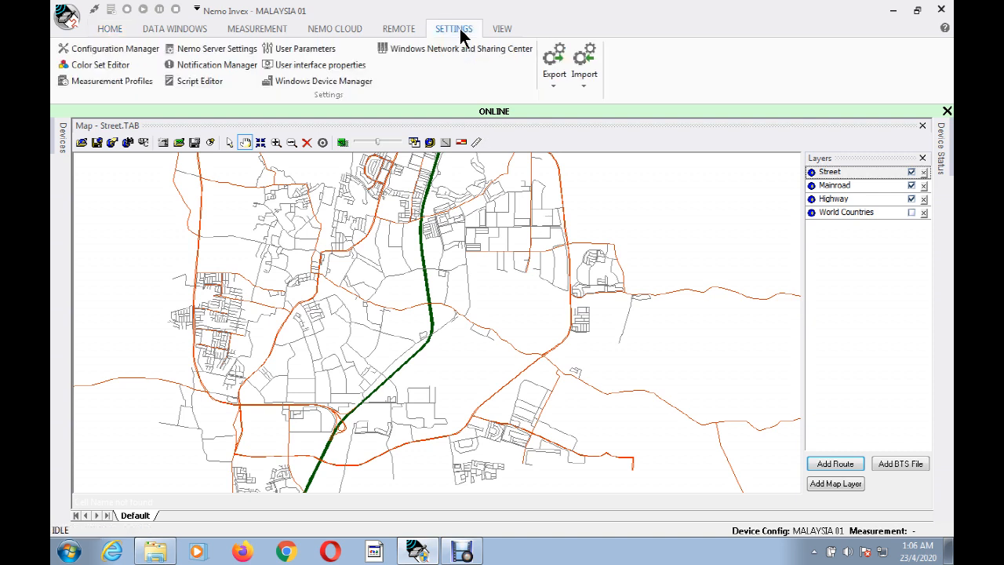
left_click(342, 86)
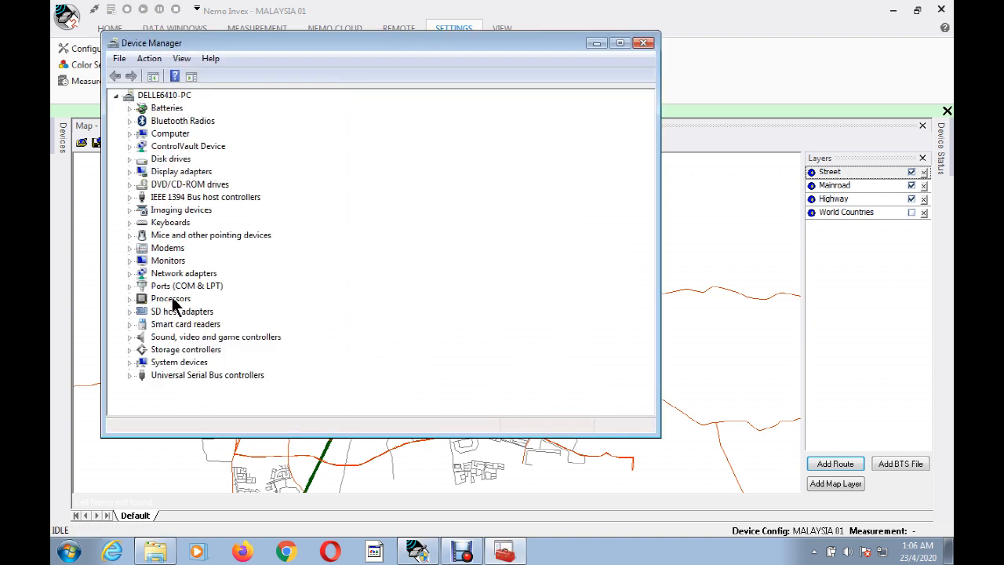
left_click(130, 285)
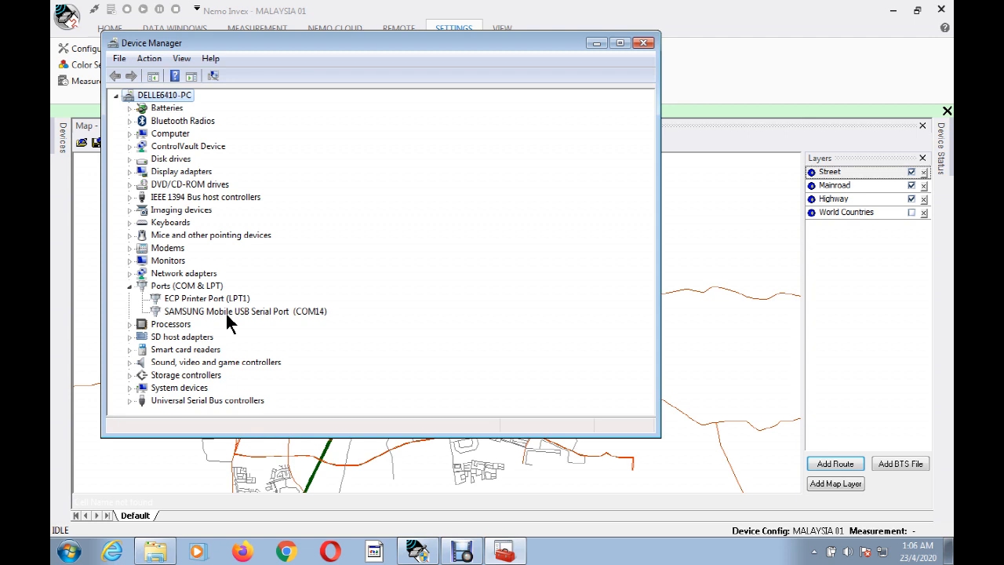
left_click(643, 42)
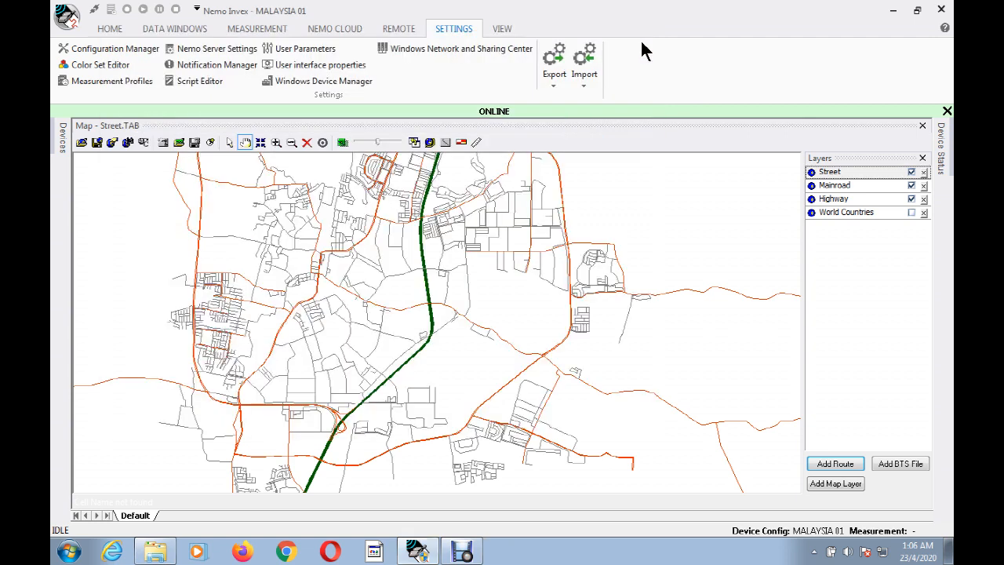
Autodetect the connected devices and select the local Samsung on COM14.
left_click_drag(342, 255, 312, 228)
left_click(110, 30)
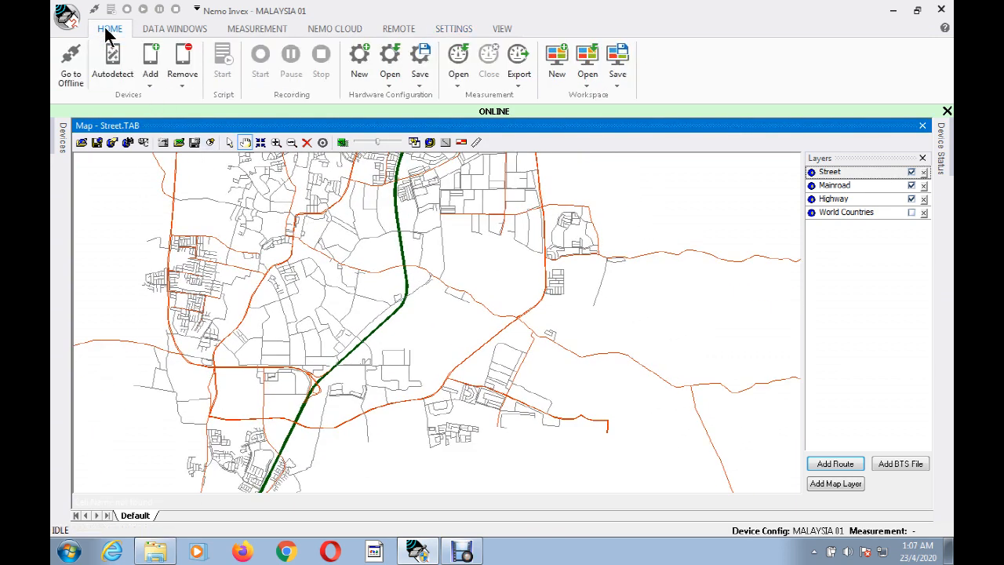
left_click(117, 82)
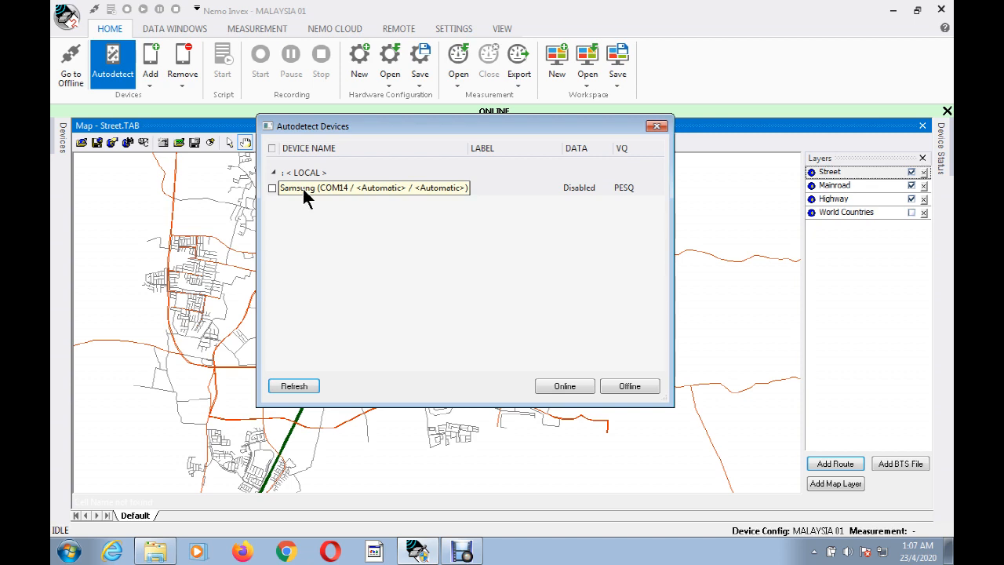
left_click(273, 187)
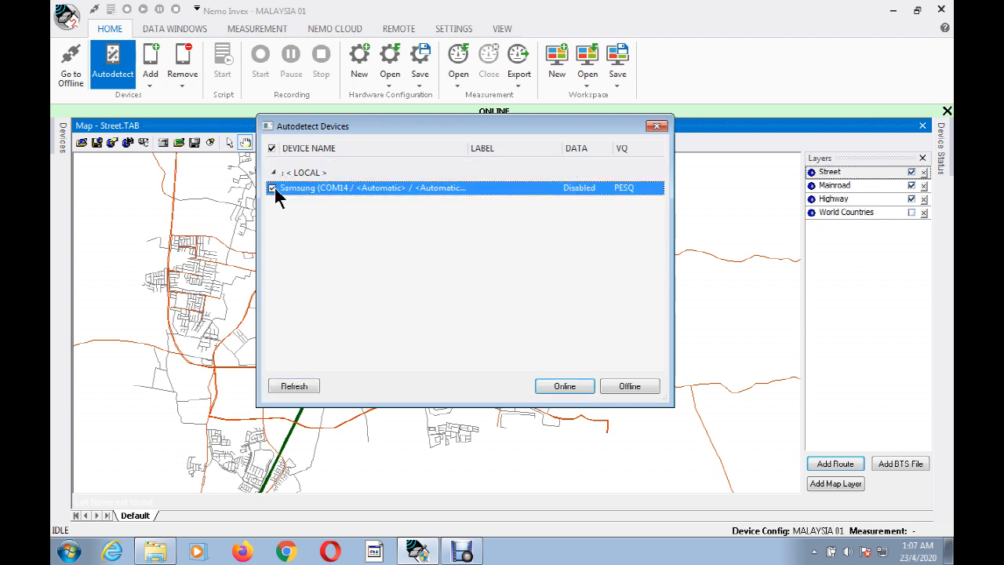
left_click(493, 187)
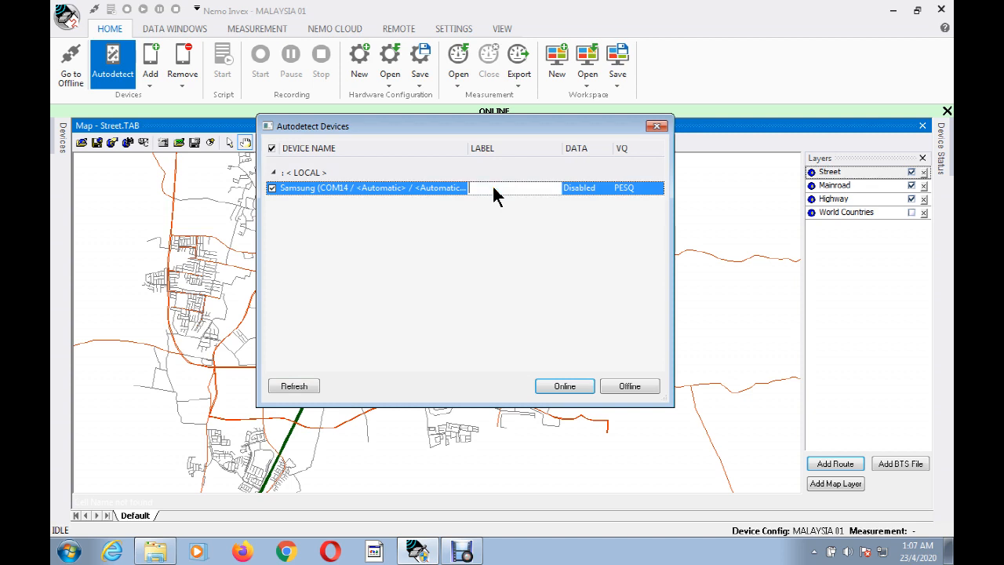
type("jfjfm")
key("BackSpace")
key("BackSpace")
key("BackSpace")
Choose the data setting for the detected Samsung and bring the device online.
left_click(601, 188)
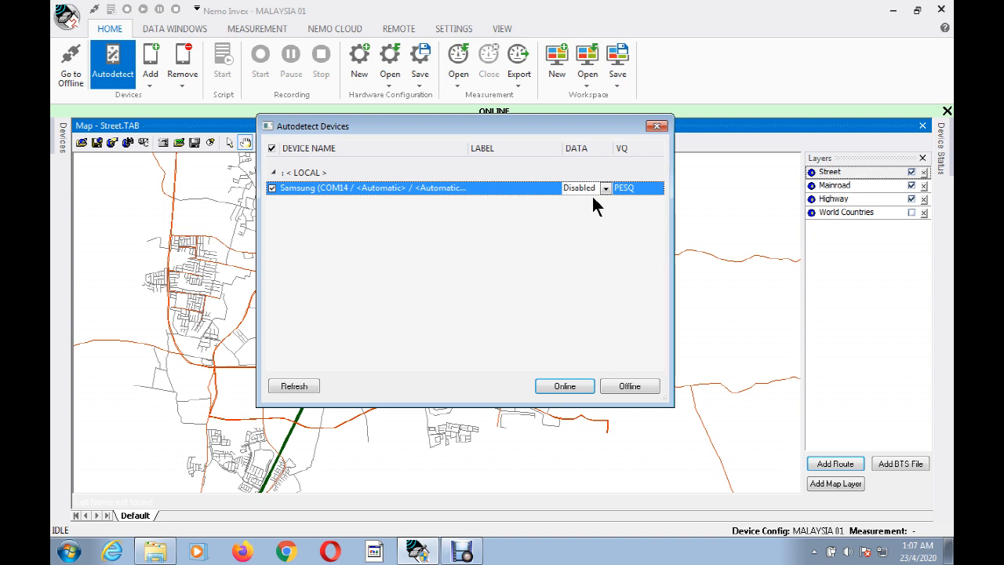
left_click(605, 189)
left_click(582, 209)
left_click(558, 388)
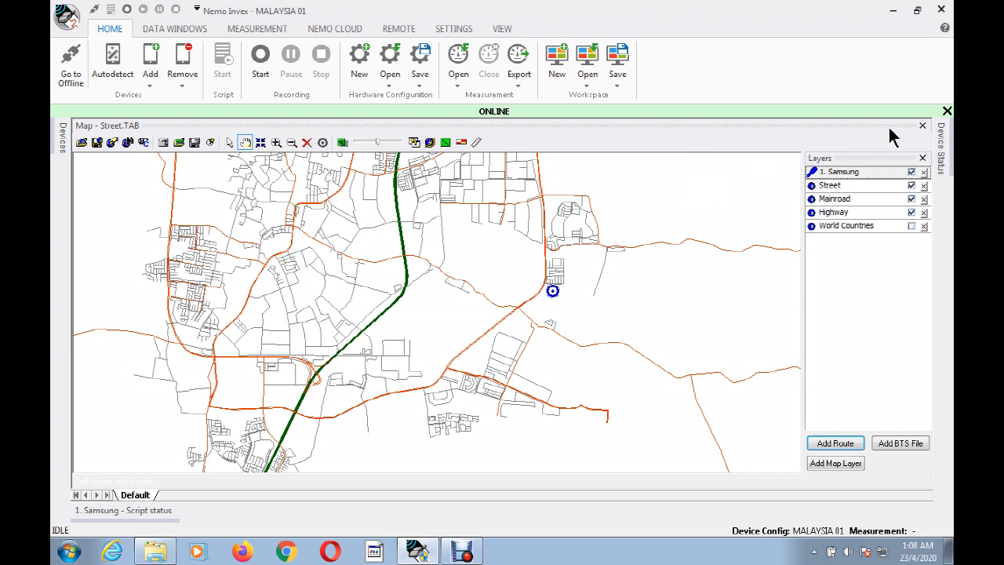
Pin the Device Status view and the Devices list so both stay open beside the map.
mouse_move(940, 141)
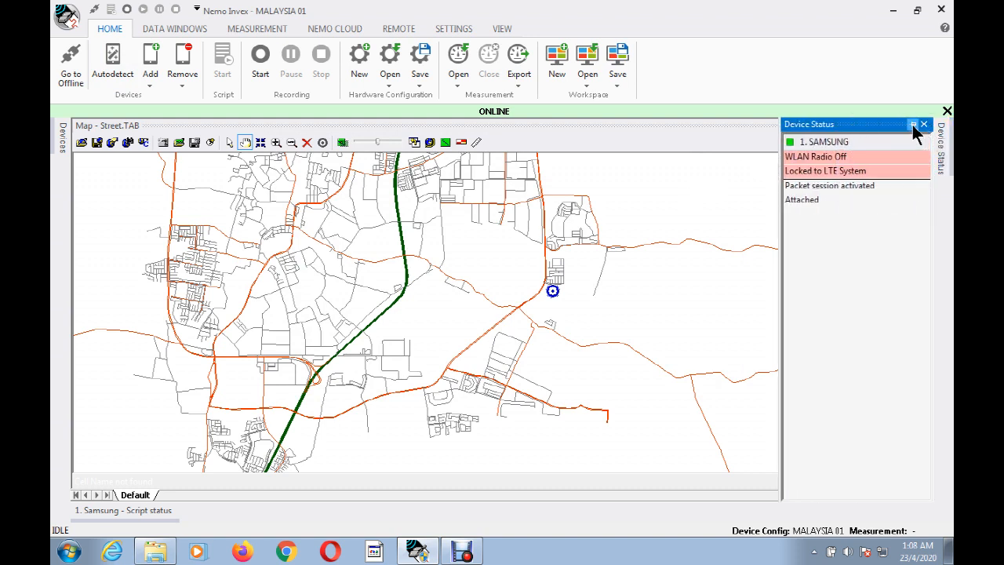
left_click(913, 124)
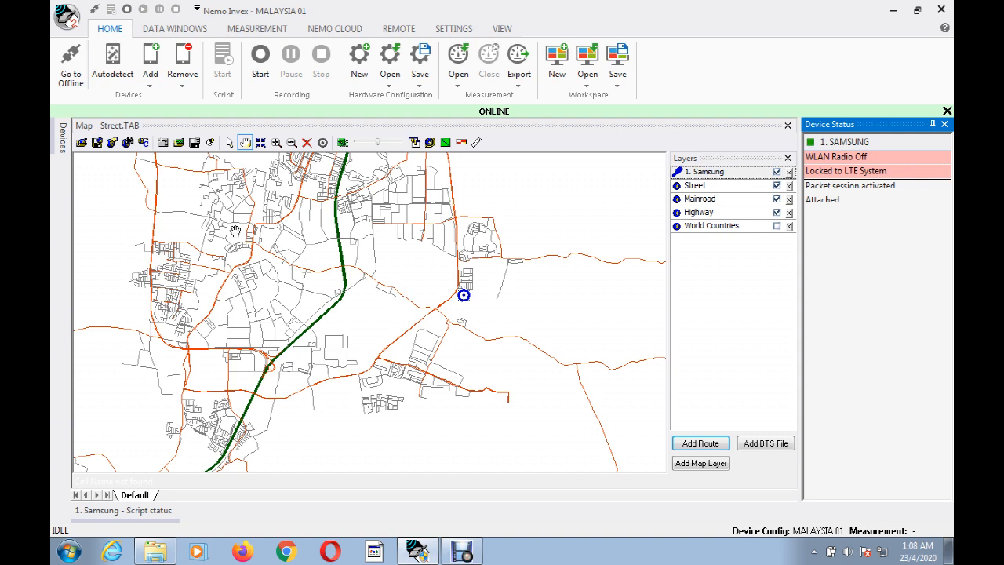
left_click(50, 148)
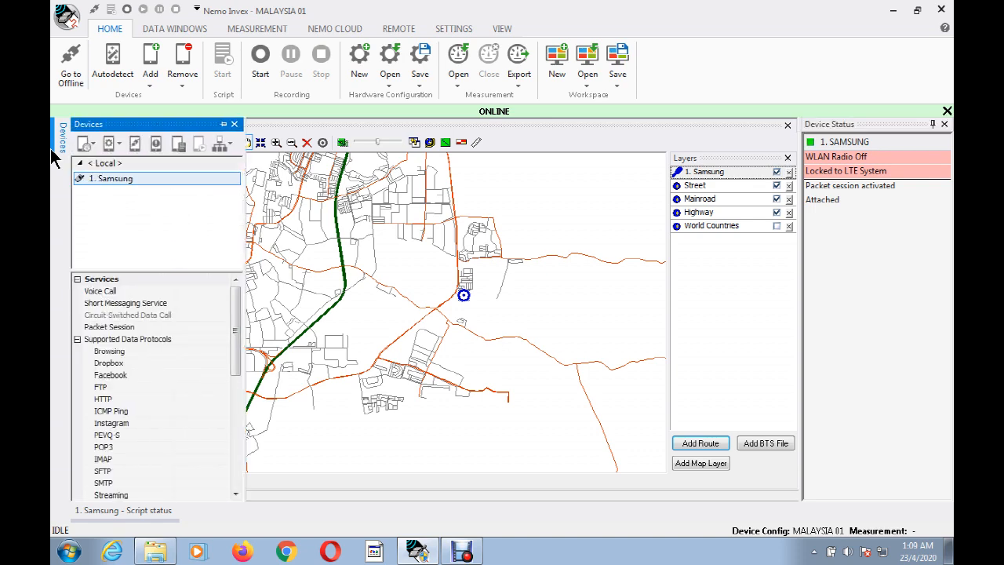
left_click(221, 124)
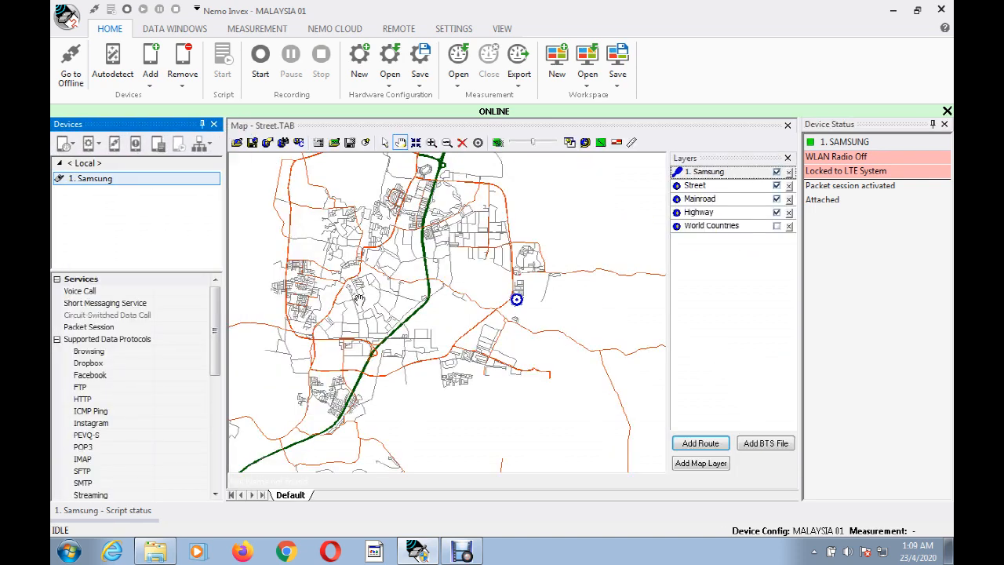
Release the Samsung's band lock and clear the LTE System selection, with the Devices list set back to auto-hide.
left_click(144, 179)
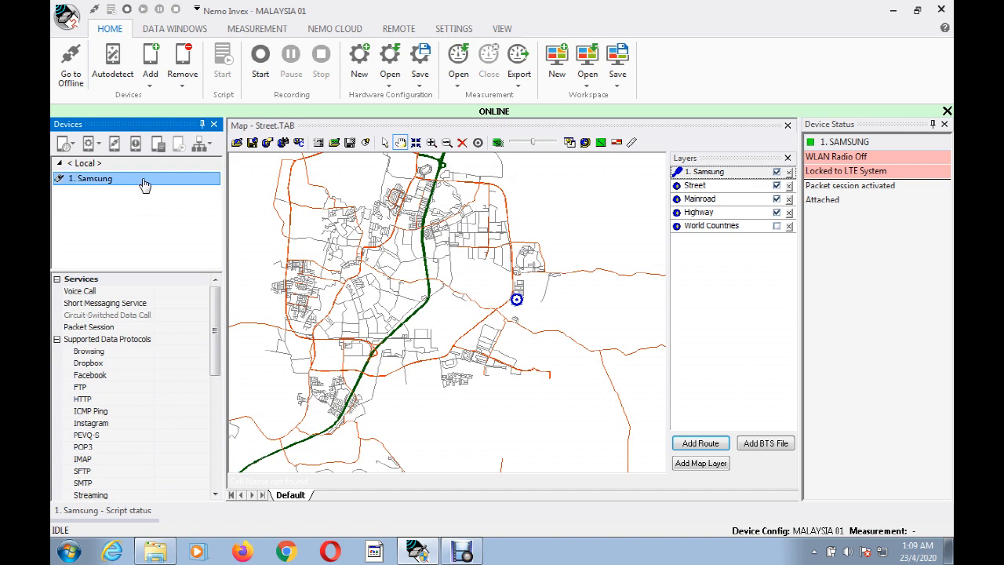
right_click(143, 181)
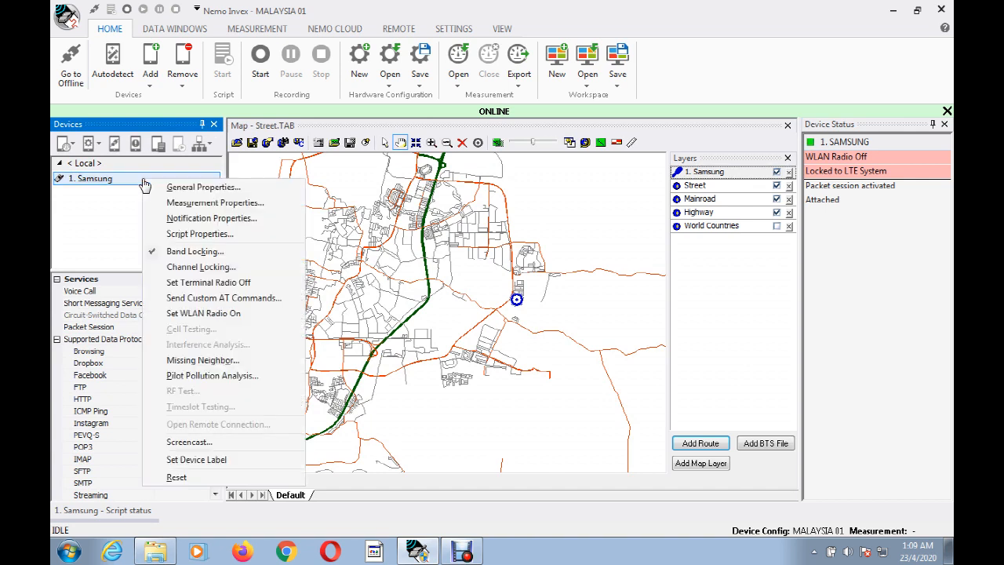
left_click(175, 252)
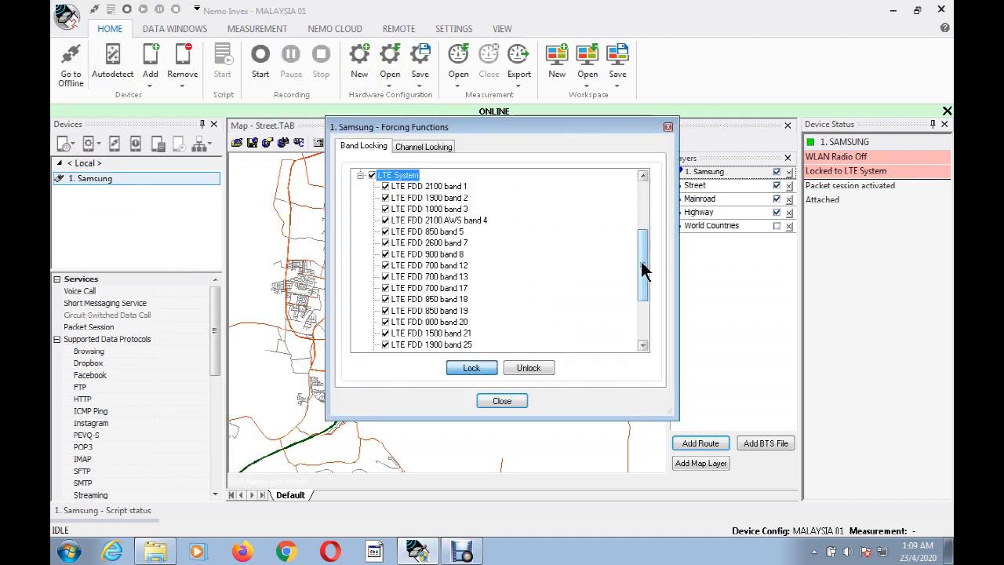
left_click_drag(642, 269, 642, 247)
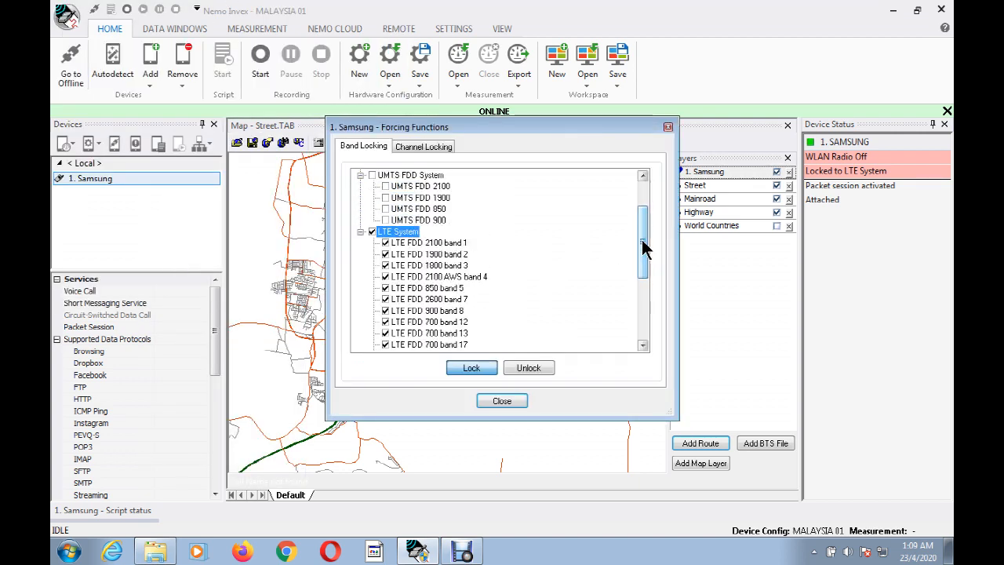
left_click(201, 125)
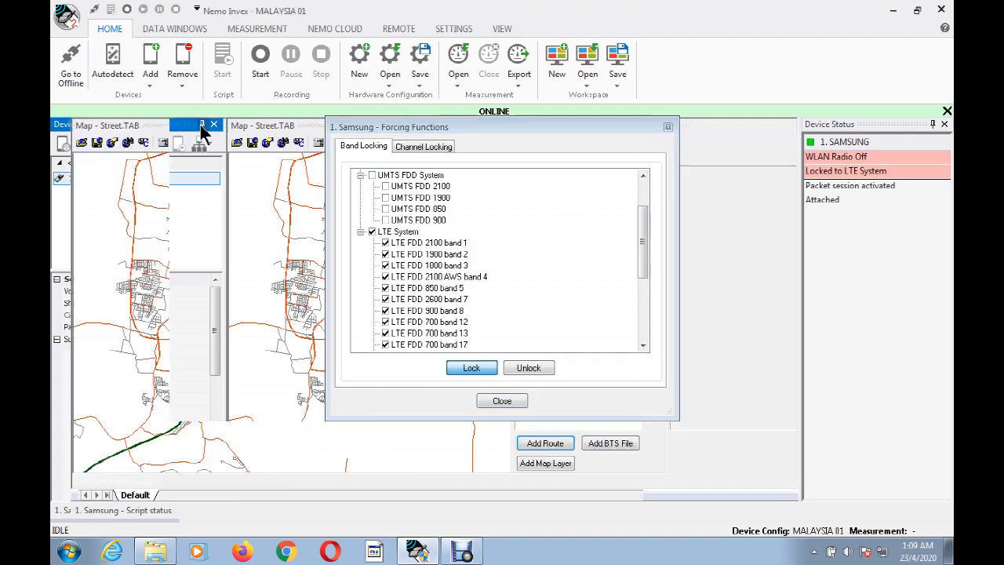
left_click(544, 369)
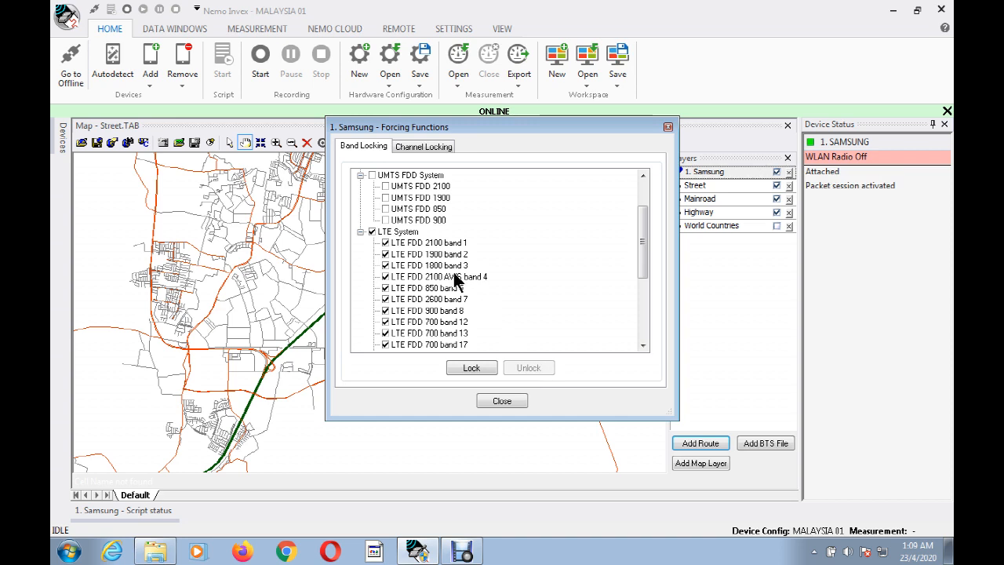
left_click(372, 232)
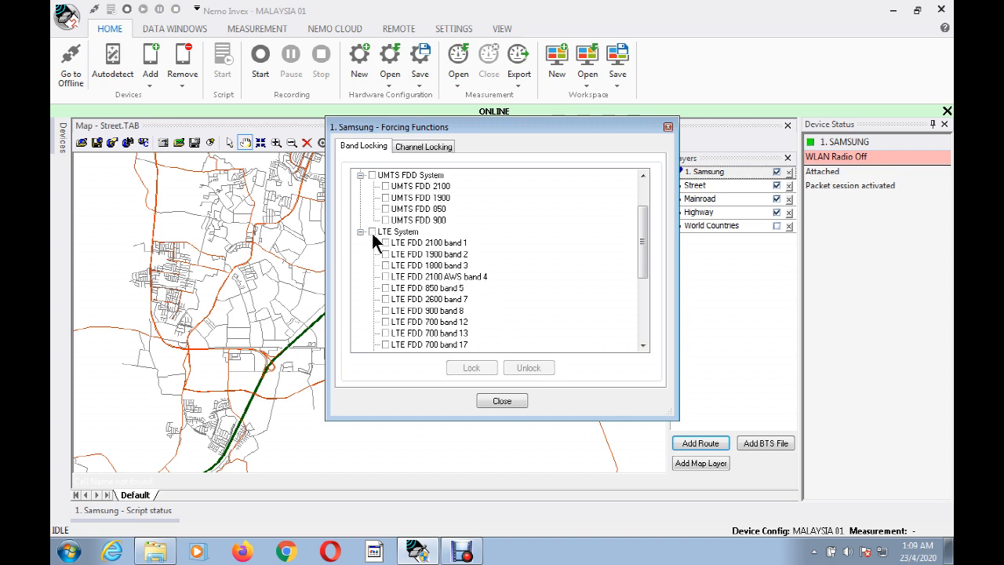
left_click(488, 402)
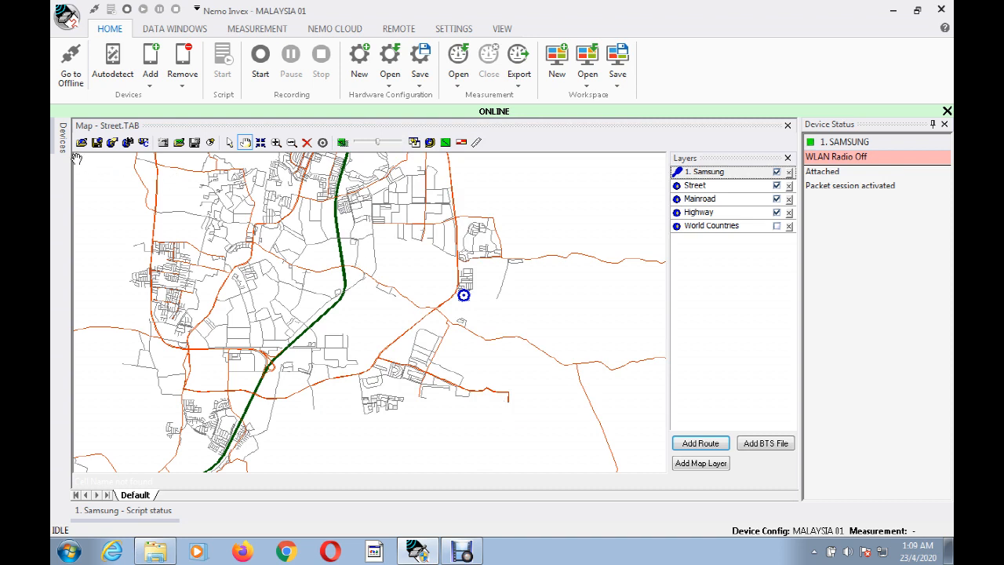
Lock the Samsung to the GSM System with the GSM 850, 900, 1800 and 1900 bands selected.
mouse_move(58, 155)
left_click(167, 181)
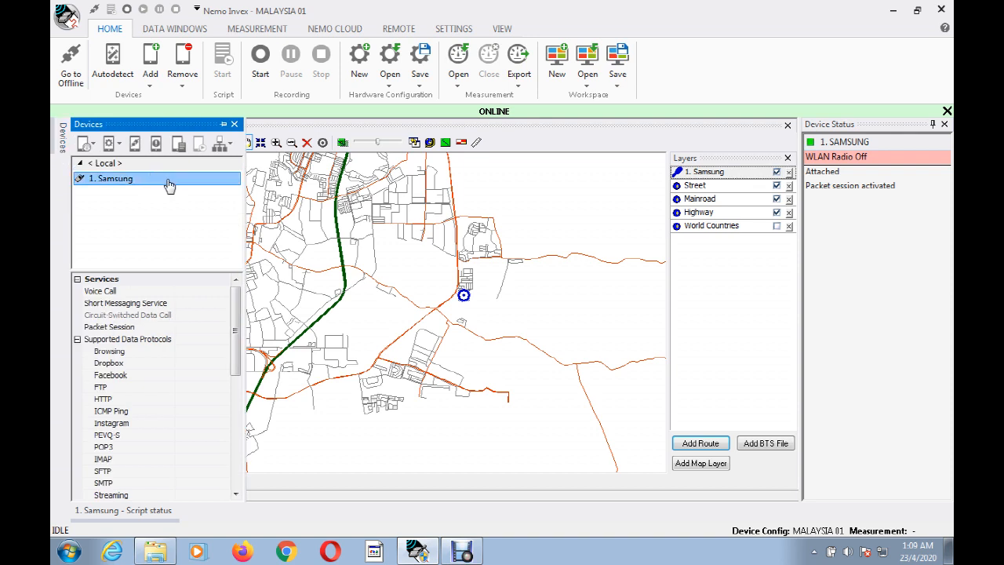
right_click(168, 184)
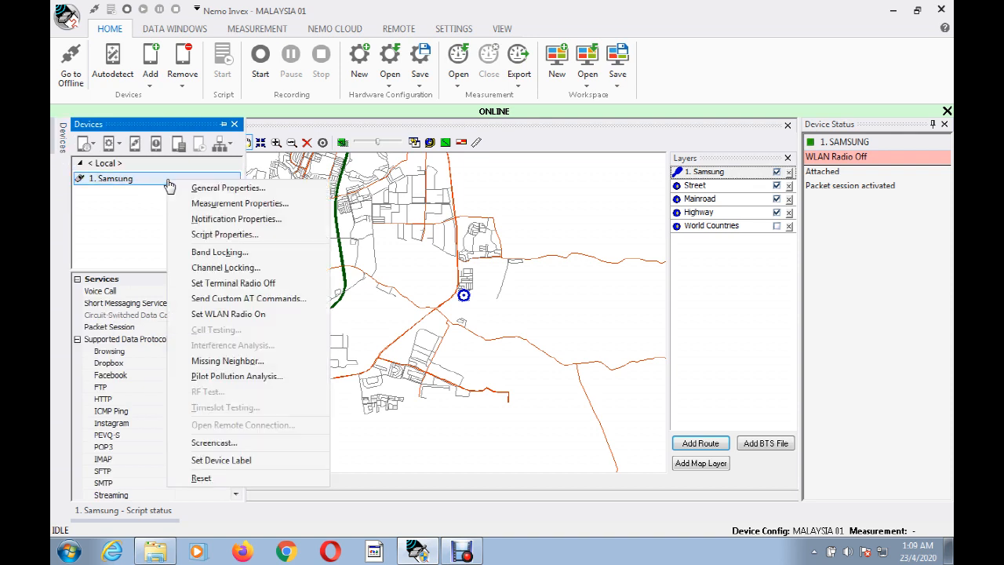
left_click(201, 252)
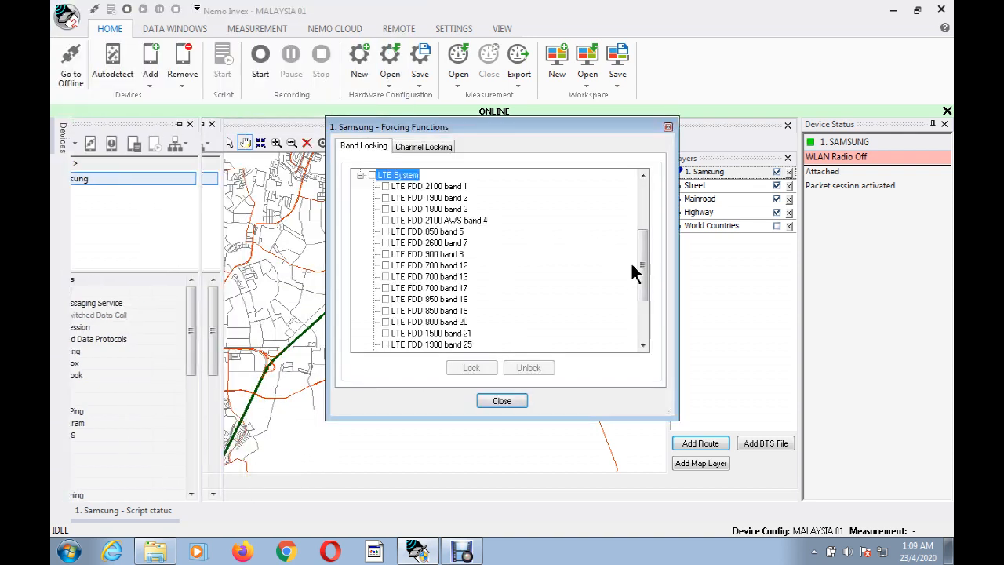
left_click_drag(647, 277, 632, 179)
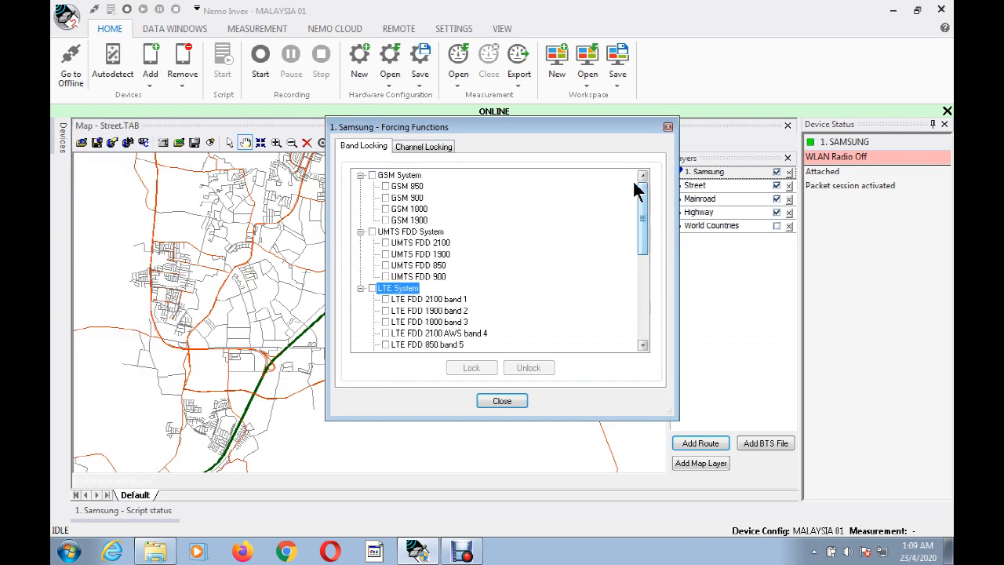
left_click(372, 175)
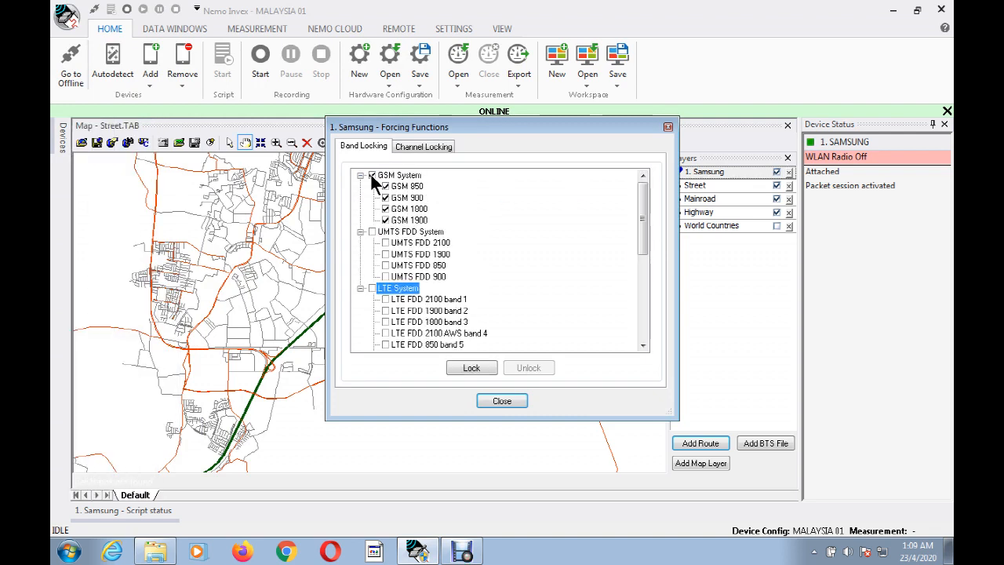
left_click(476, 365)
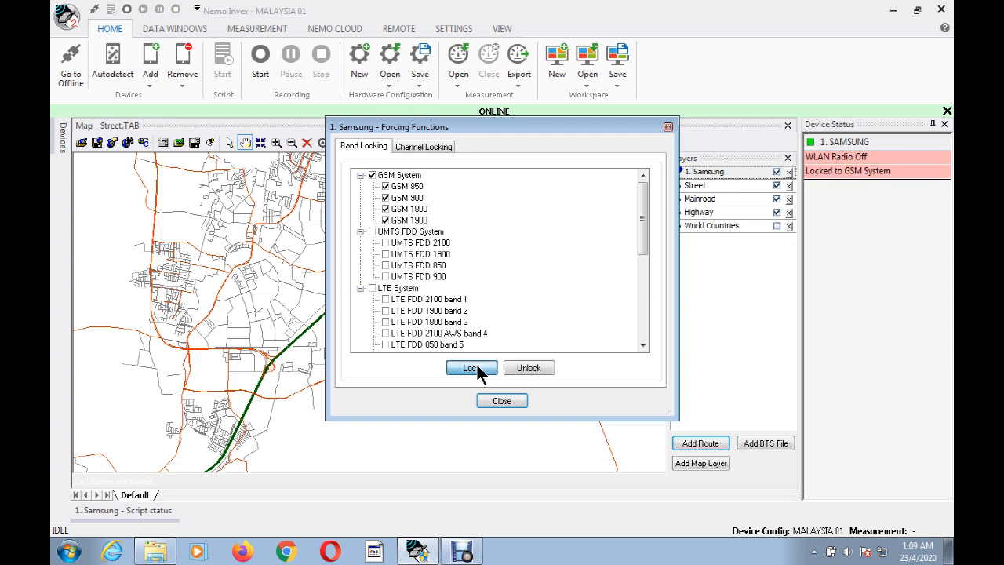
left_click(504, 402)
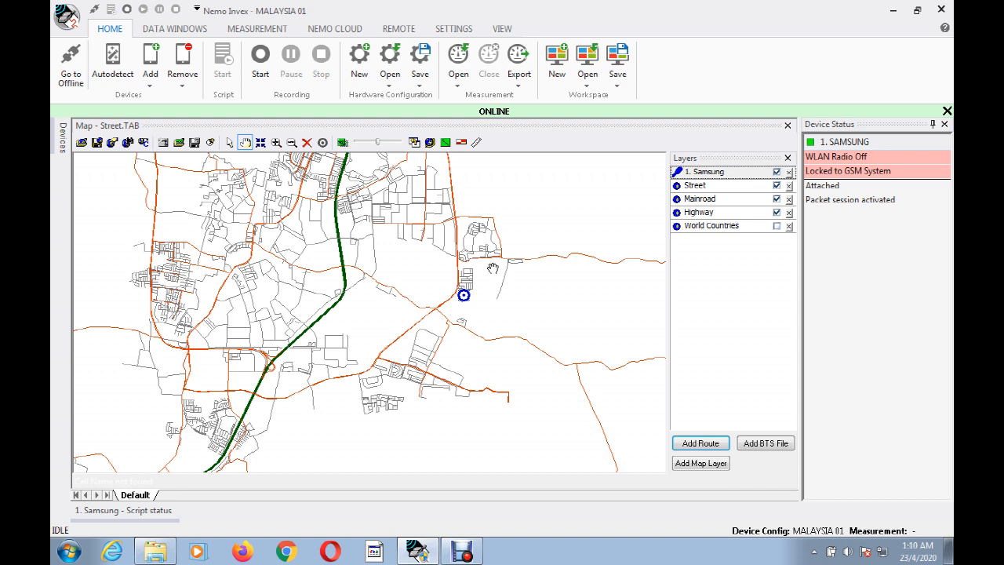
Open the GSM Serving Cell Information table grid and shrink its height to give the map more room.
left_click(174, 33)
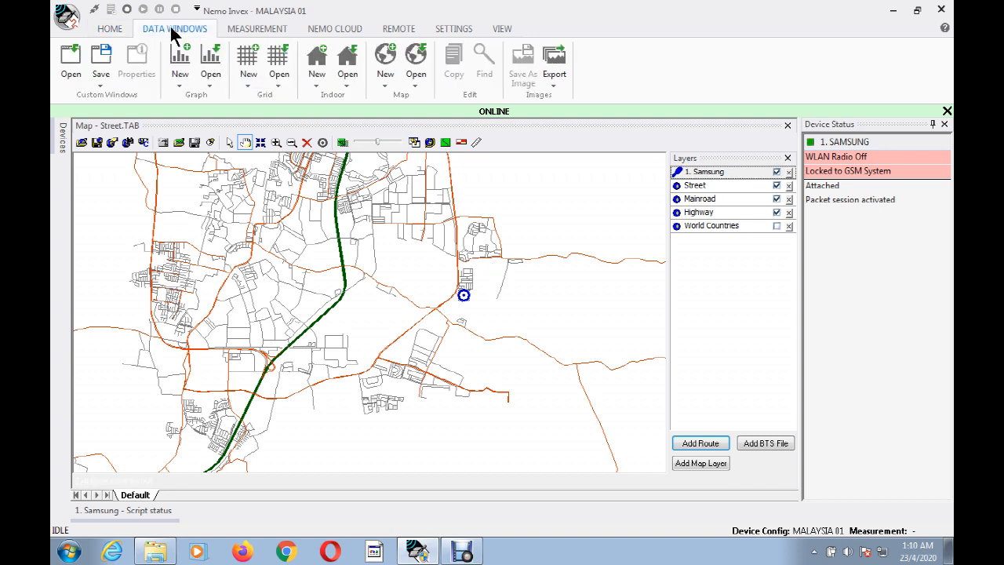
left_click(286, 85)
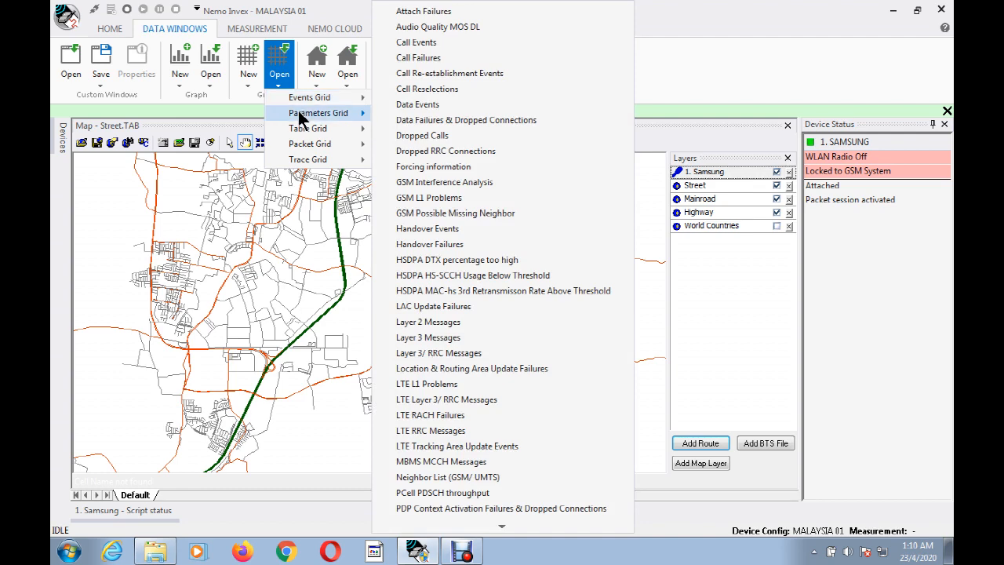
mouse_move(299, 117)
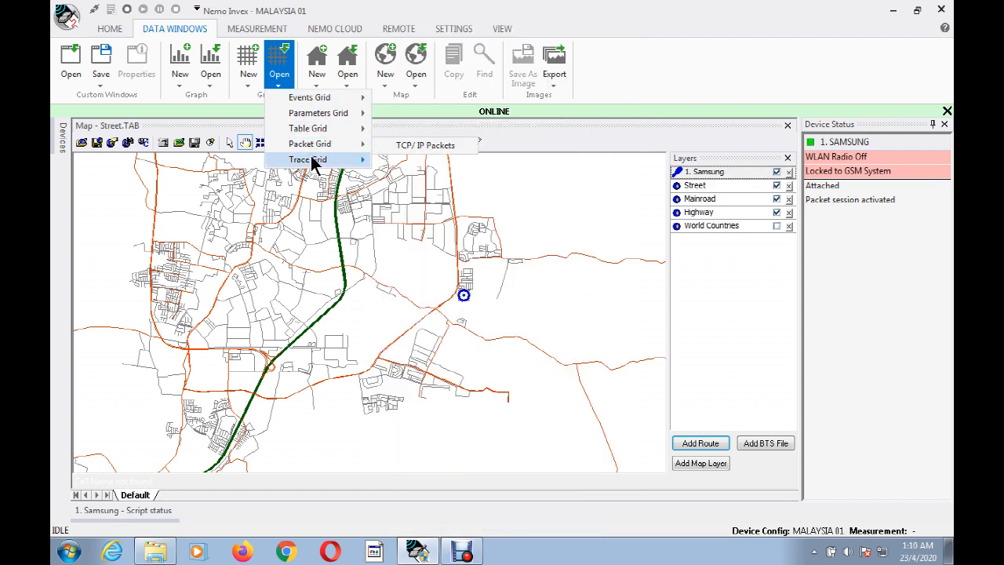
mouse_move(317, 131)
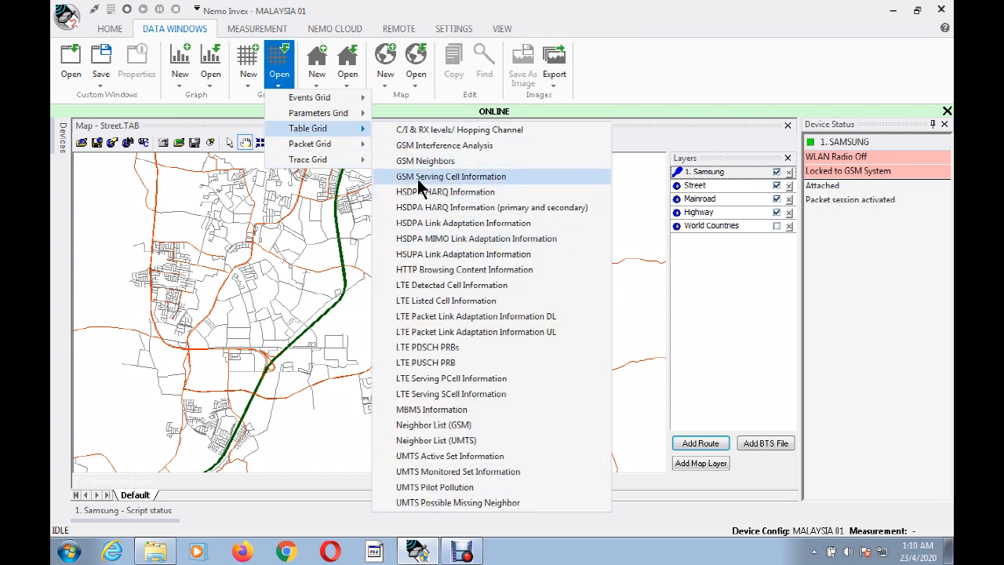
left_click(487, 180)
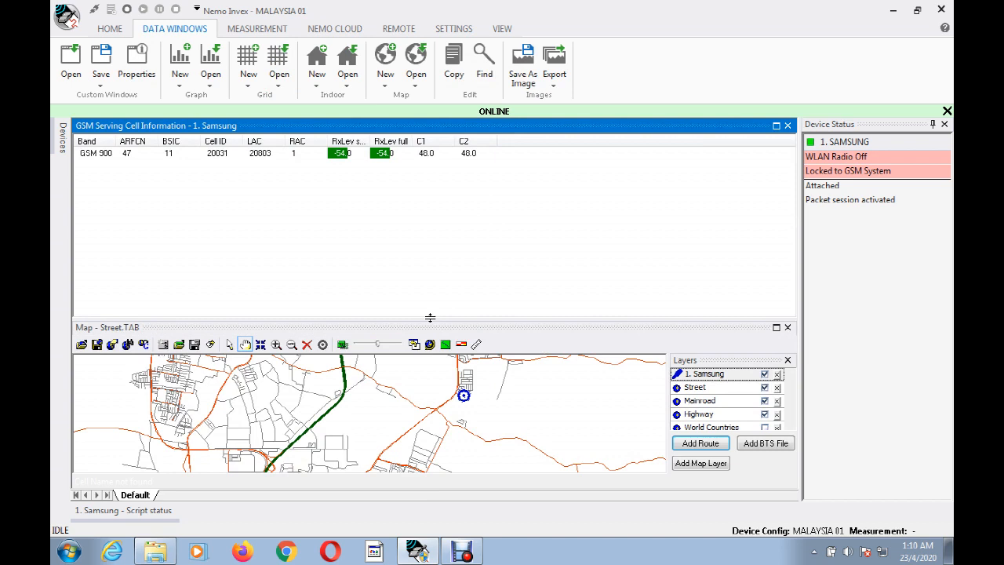
left_click_drag(430, 318, 431, 182)
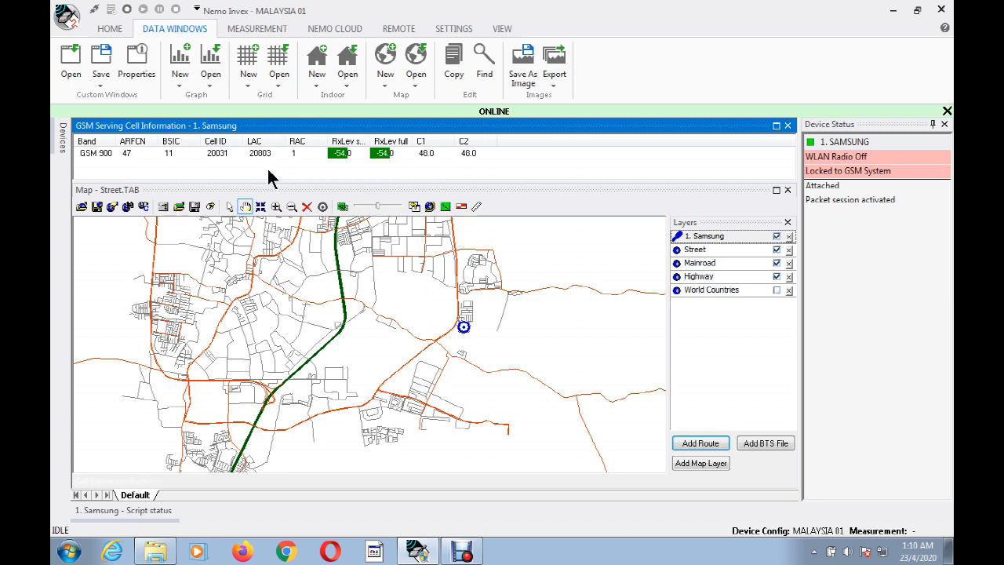
Switch the Samsung's band lock from the GSM System to the UMTS FDD System with the 2100, 1900, 850 and 900 bands selected.
left_click(53, 135)
left_click(116, 180)
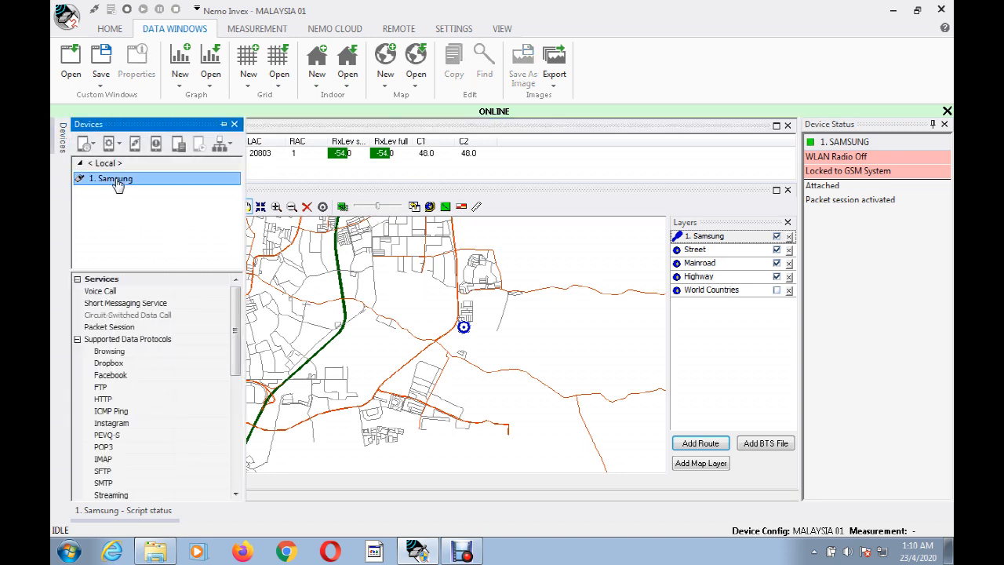
right_click(118, 182)
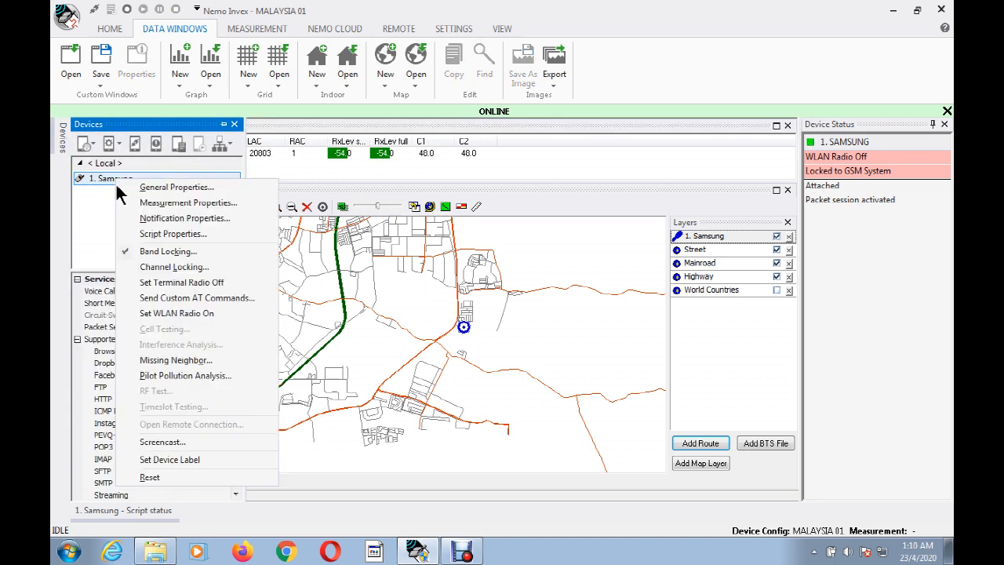
left_click(146, 256)
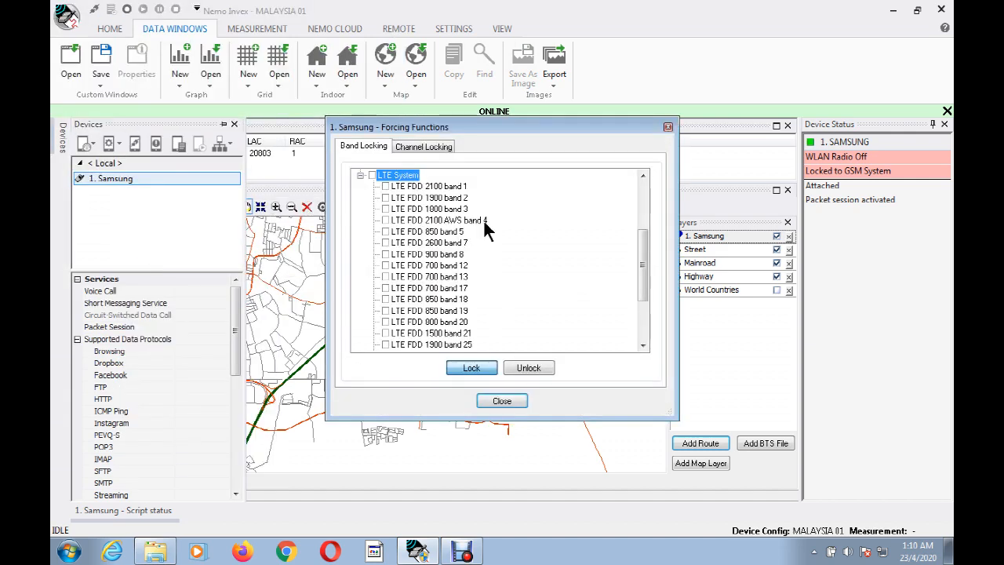
left_click_drag(643, 270, 651, 230)
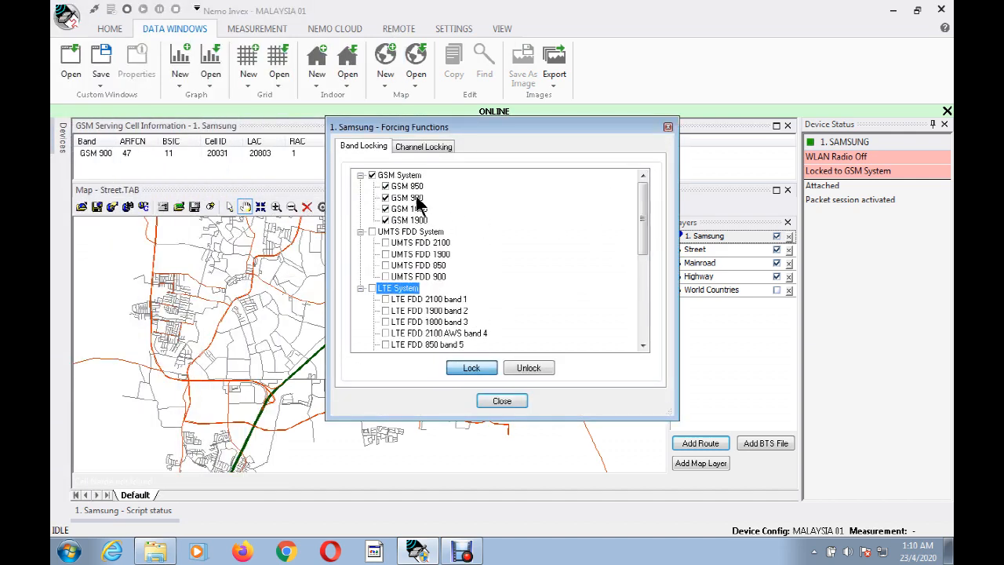
left_click(373, 175)
left_click(372, 231)
left_click(471, 368)
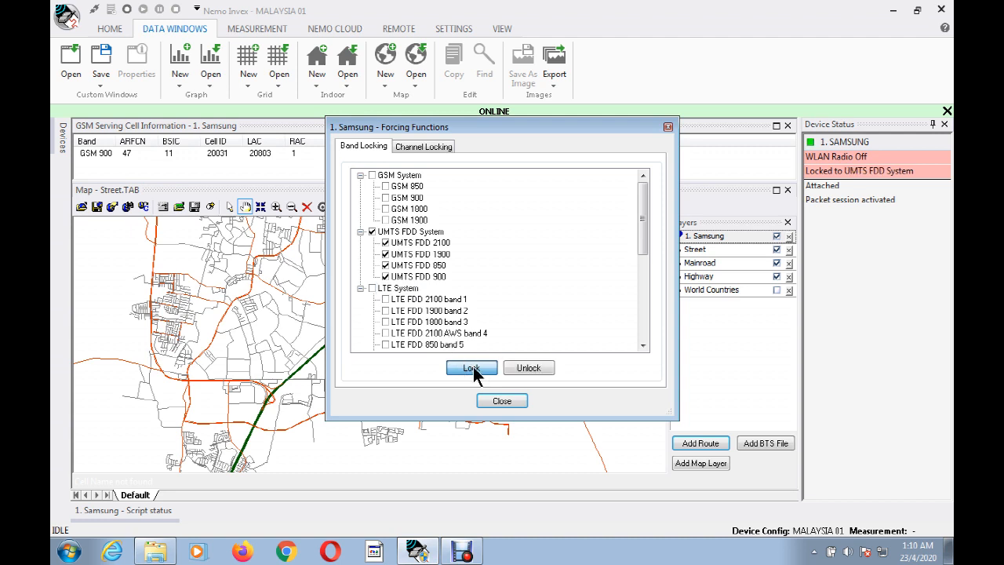
left_click(501, 401)
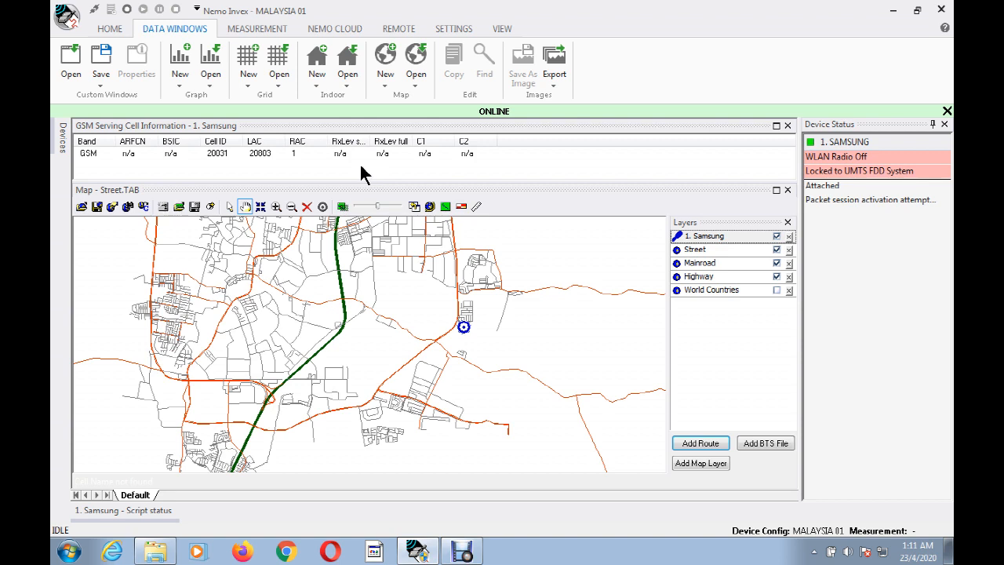
Open the UMTS Active Set Information table grid, arrange it side by side with the GSM grid and shrink the row's height.
left_click(278, 77)
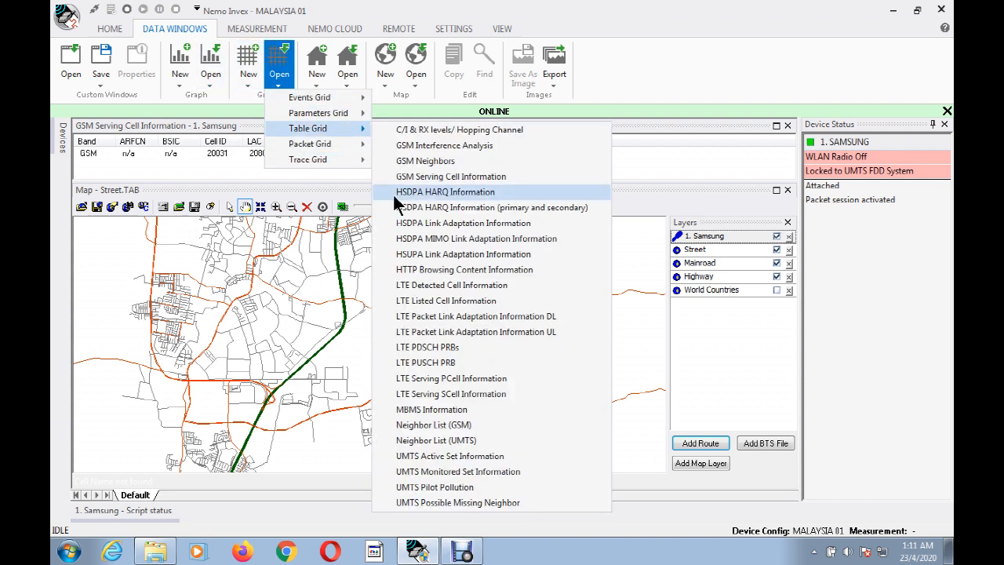
left_click(418, 458)
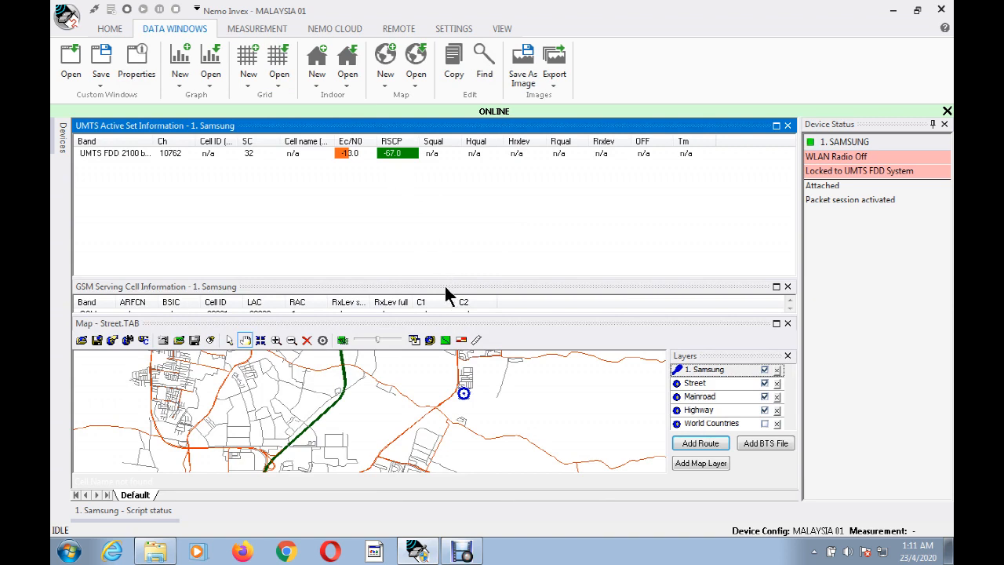
left_click_drag(445, 287, 412, 201)
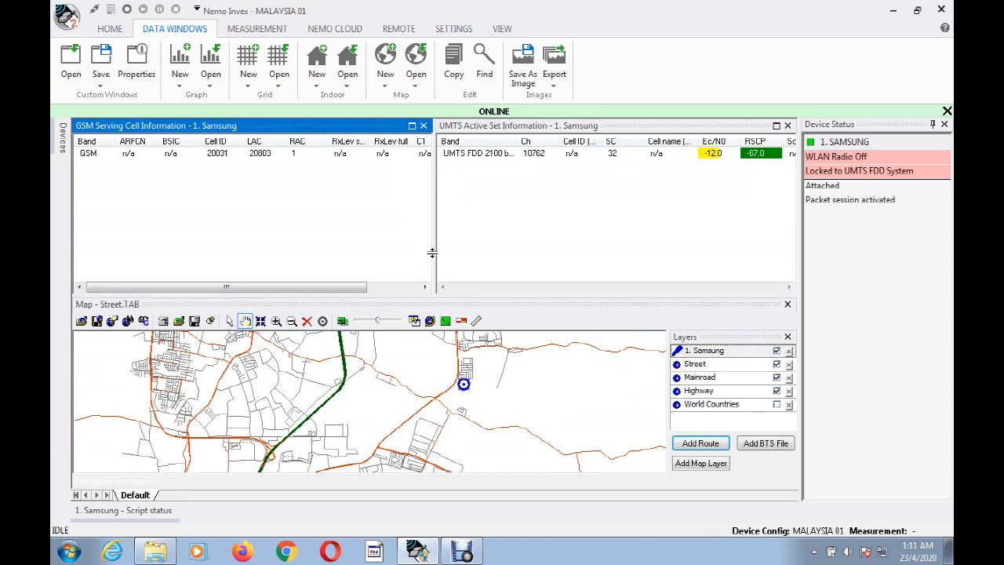
left_click_drag(431, 252, 432, 217)
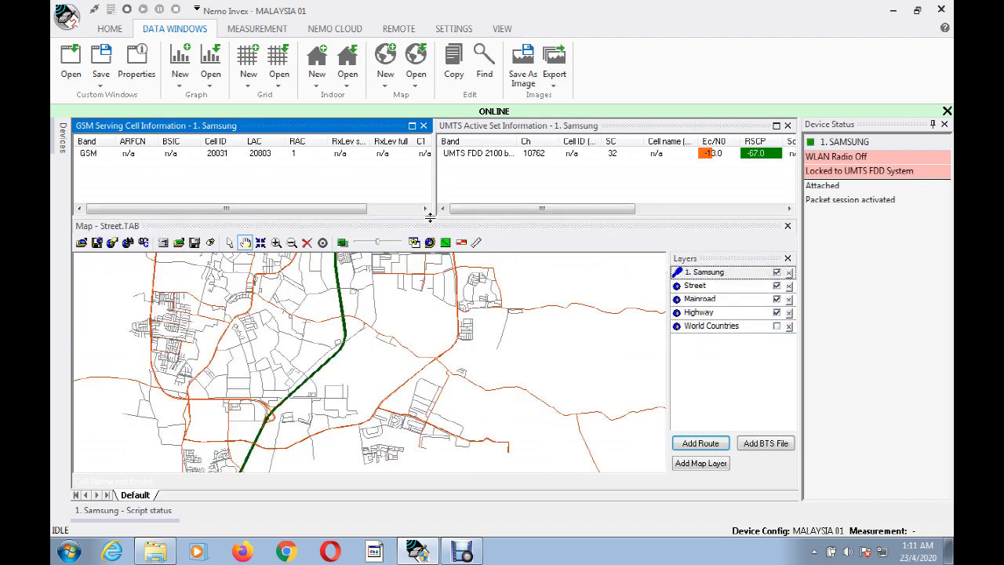
Switch the Samsung's band lock from the UMTS FDD System to the LTE System with its LTE bands selected.
left_click(114, 33)
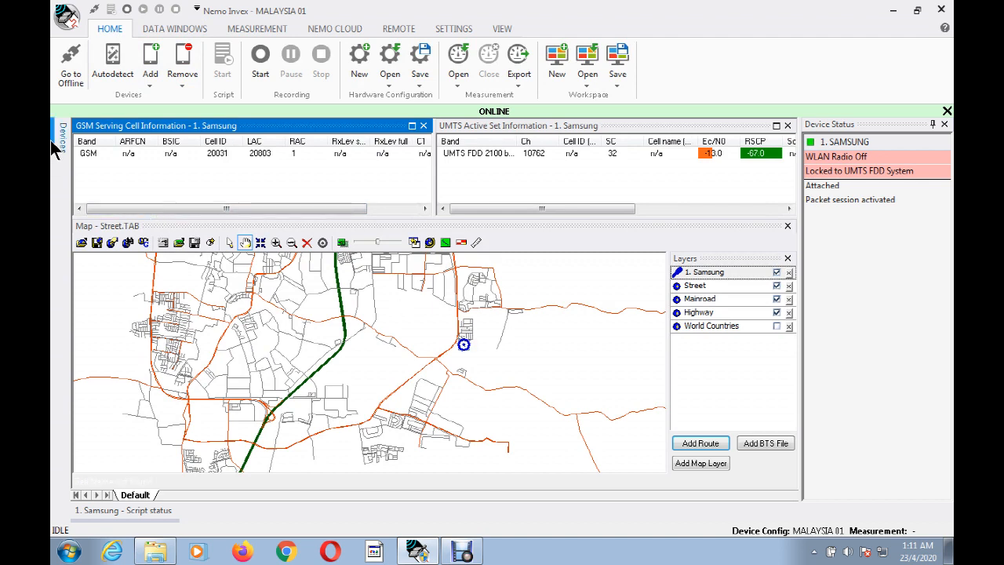
mouse_move(52, 141)
left_click(118, 180)
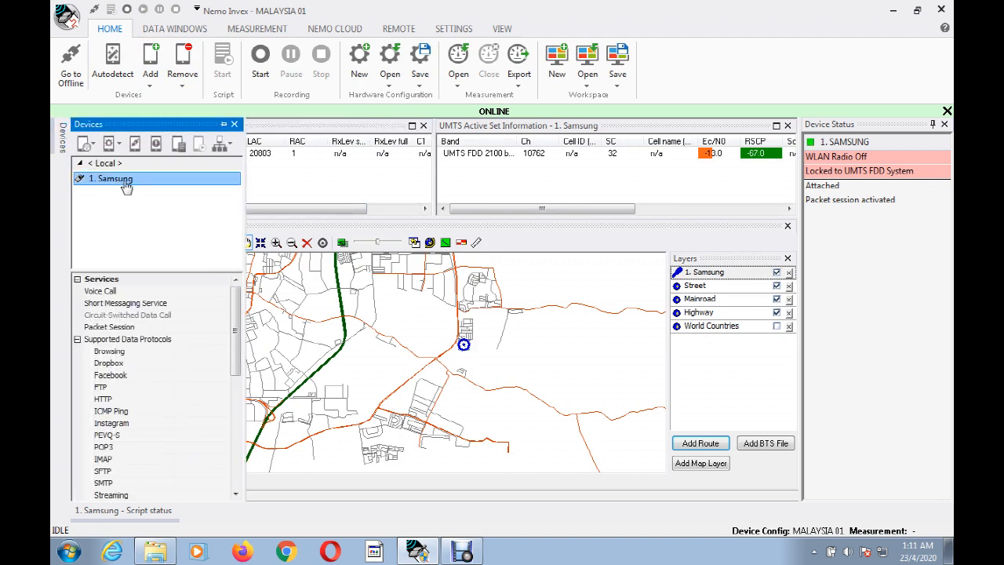
right_click(126, 186)
left_click(161, 254)
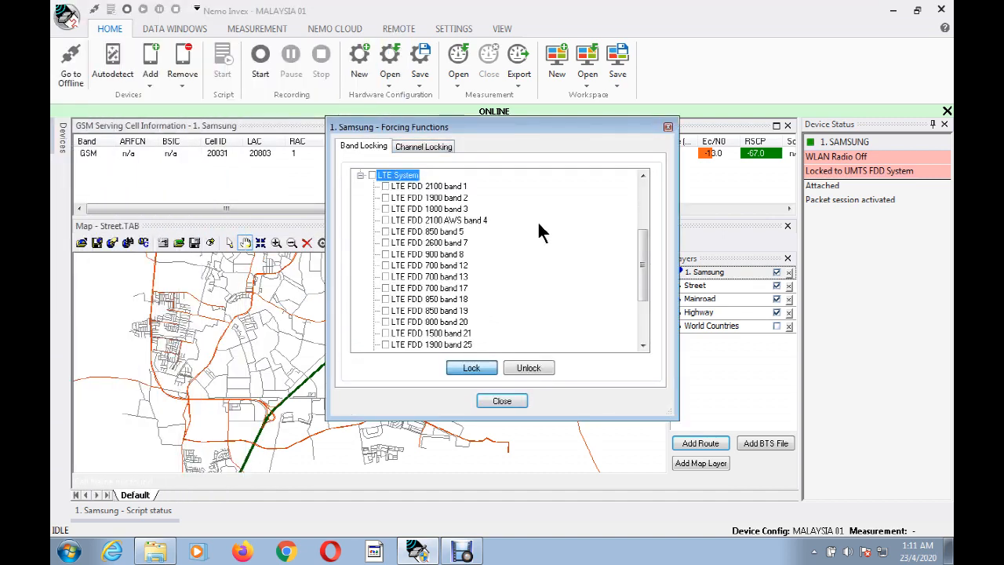
scroll(637, 271, "up", 4)
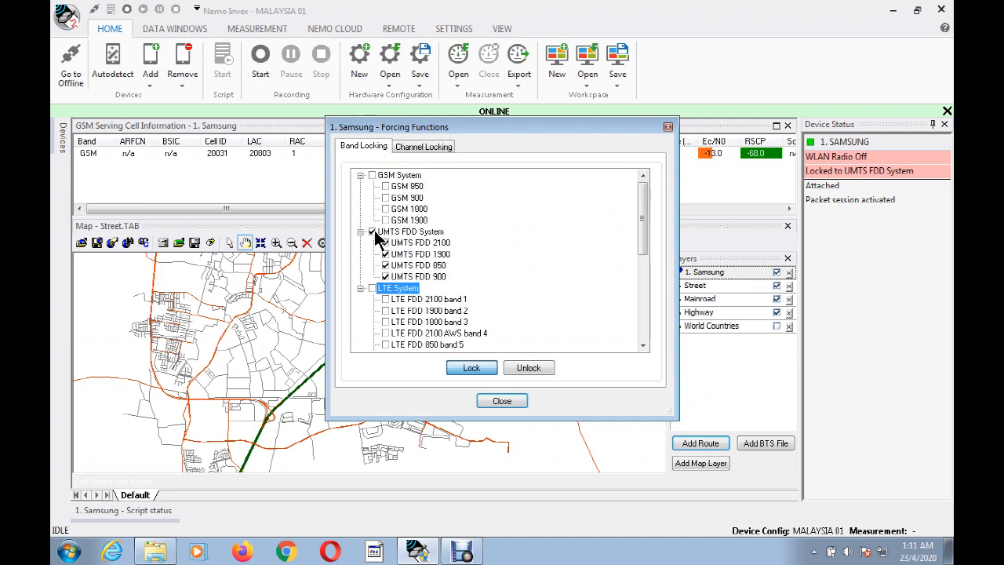
left_click(373, 232)
left_click(372, 289)
left_click(471, 368)
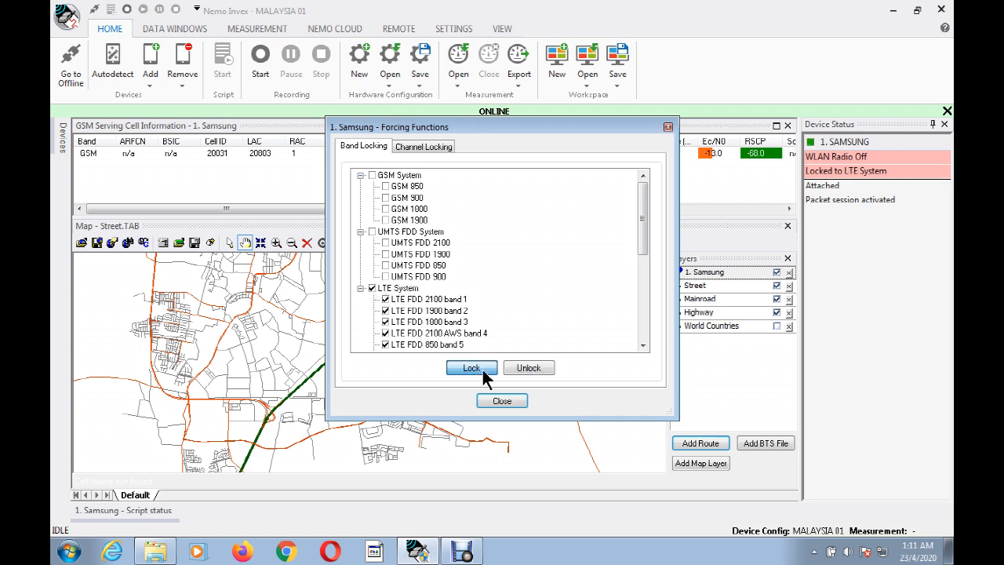
left_click(503, 401)
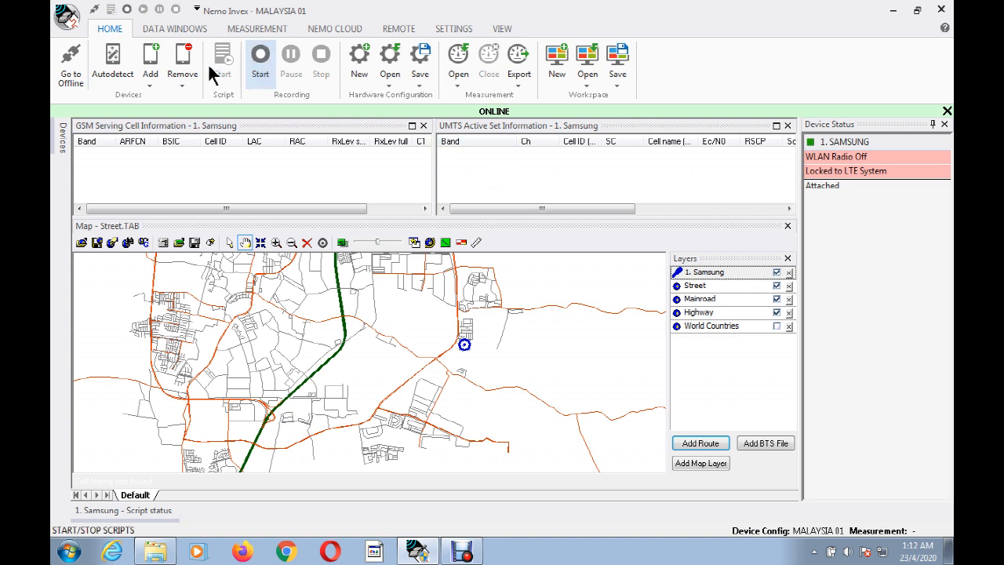
Open the LTE Serving PCell Information table grid and shrink it and the GSM and UMTS grids to enlarge the map.
left_click(166, 29)
left_click(278, 66)
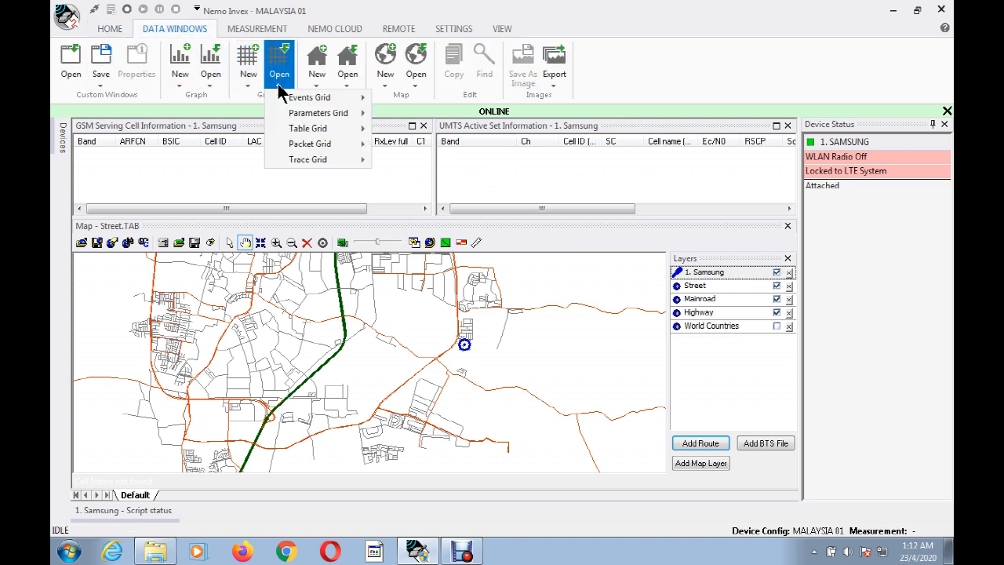
mouse_move(306, 134)
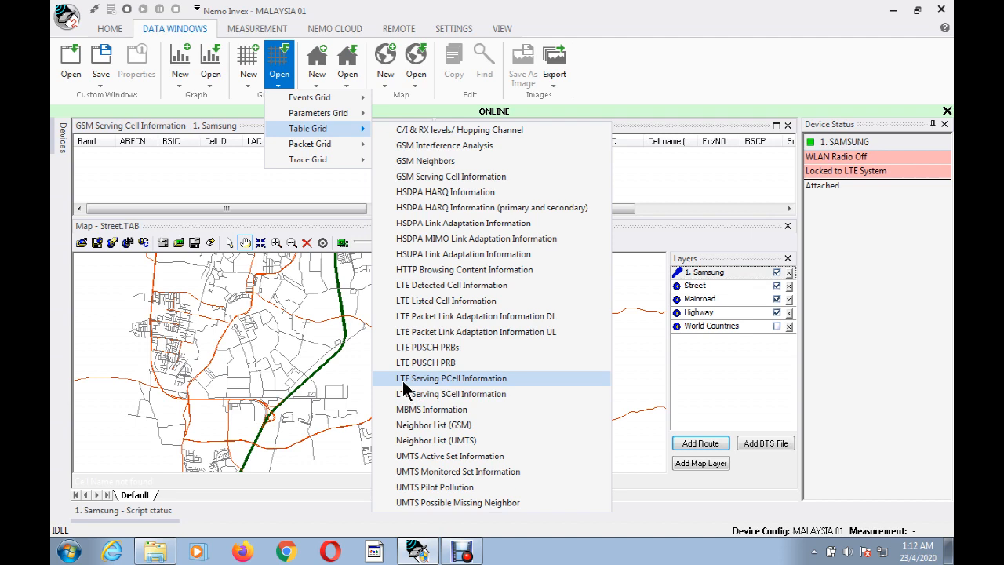
left_click(463, 378)
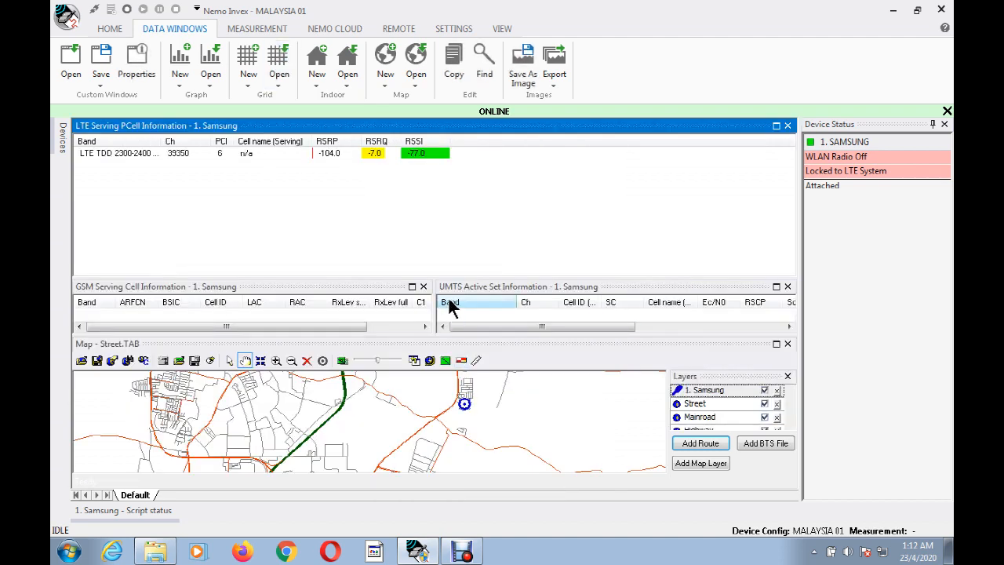
left_click_drag(441, 279, 444, 181)
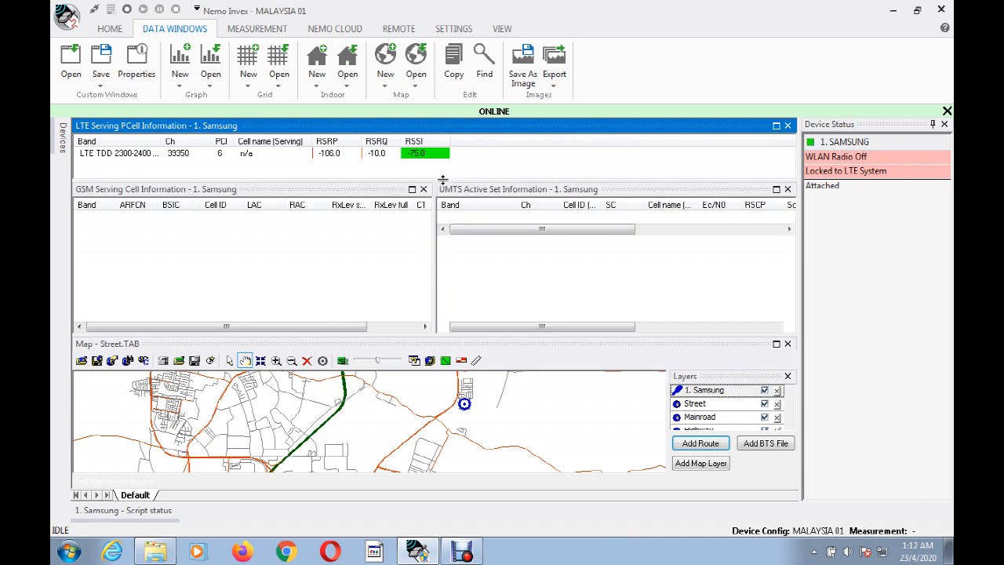
left_click_drag(438, 333, 436, 245)
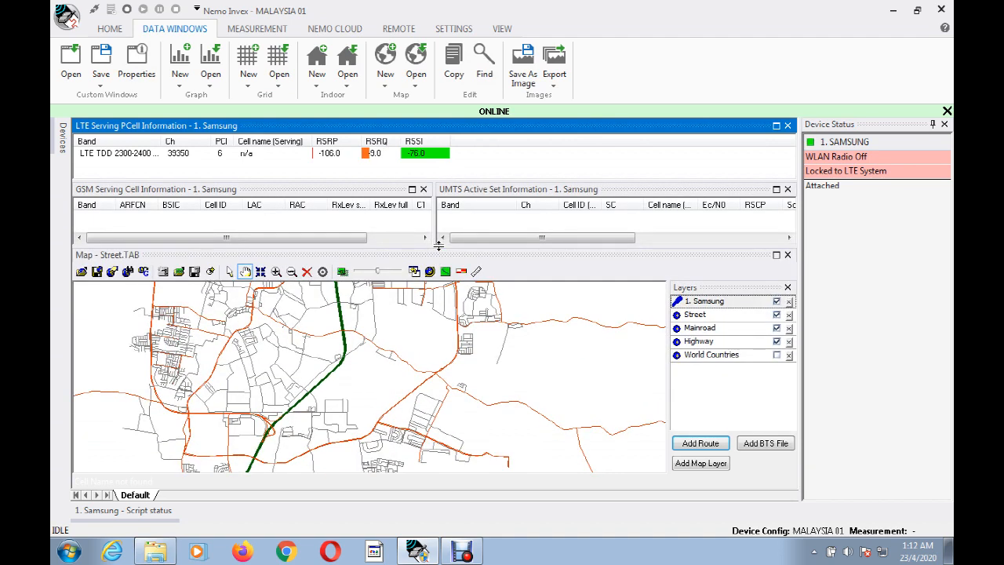